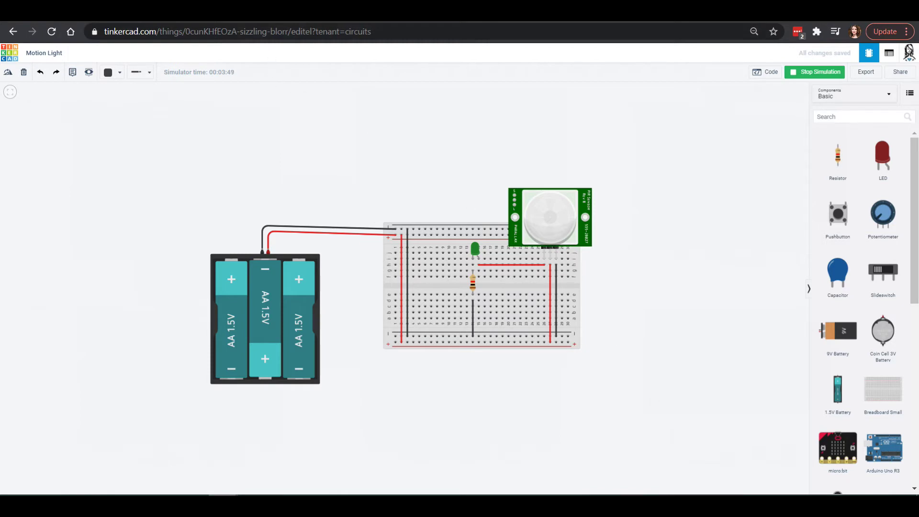
From the Circuits list, create a blank circuit and title it 'Fading LED'.
click(9, 53)
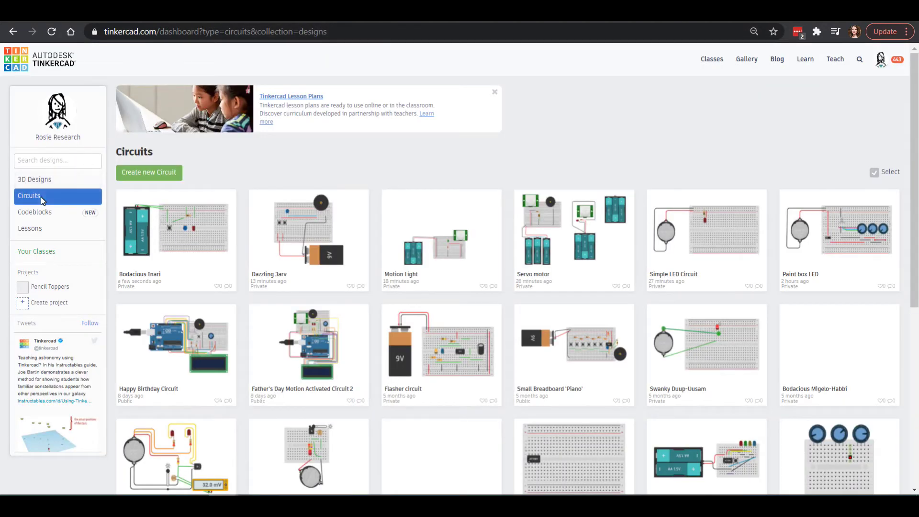
click(143, 169)
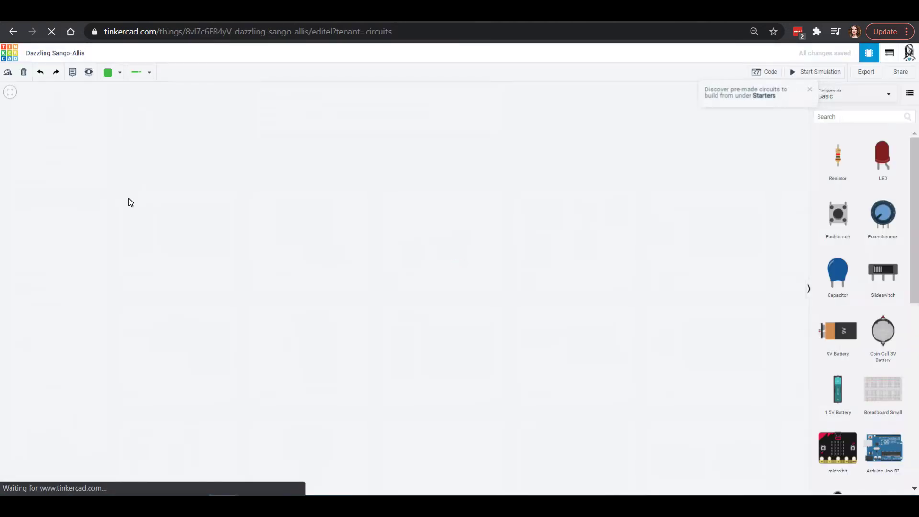
click(84, 55)
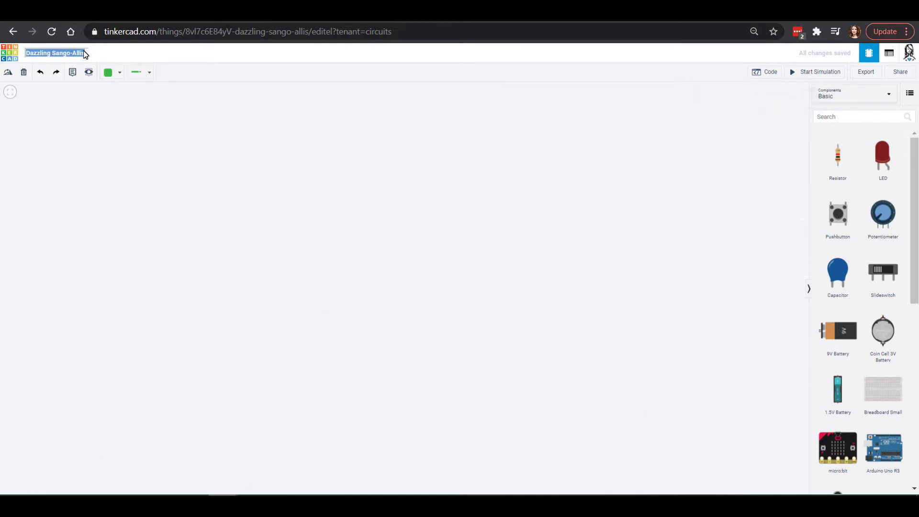
text(Fading LED)
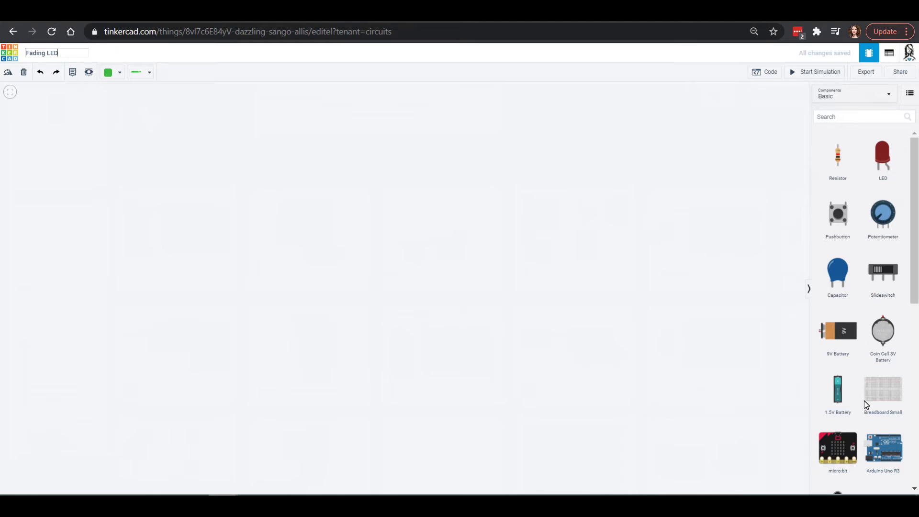
Place a small breadboard and a 1.5V battery to its left on the canvas.
drag(888, 389, 483, 286)
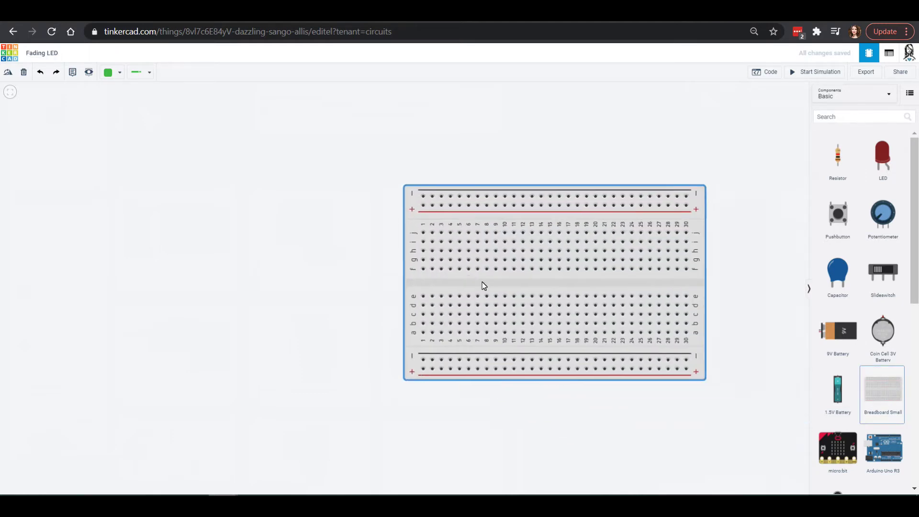
click(458, 290)
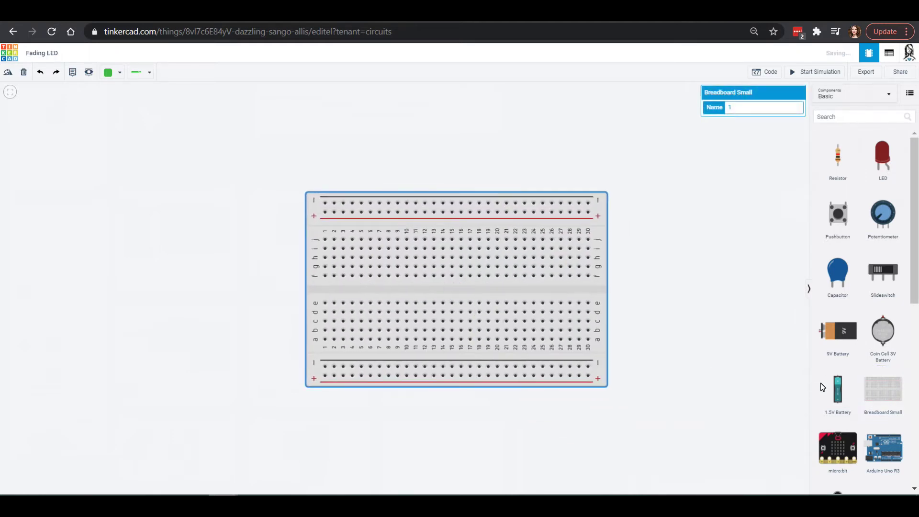
drag(840, 386, 181, 266)
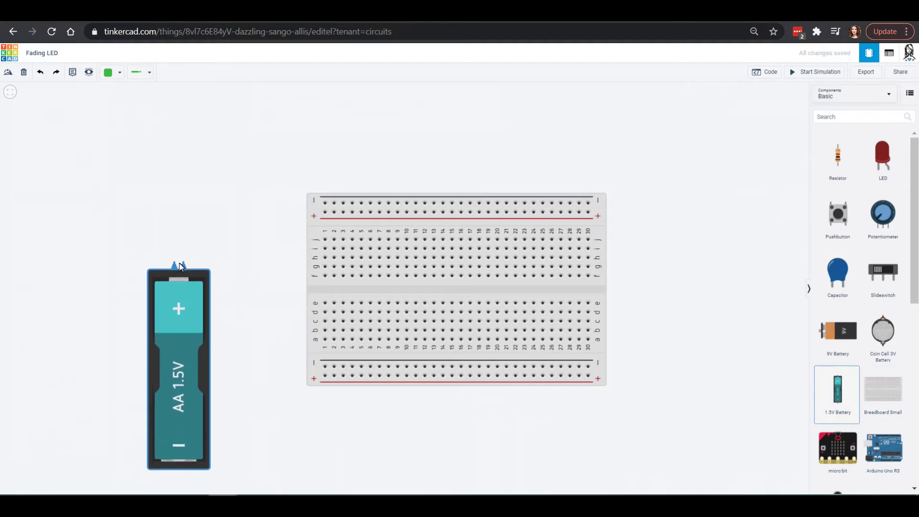
click(185, 320)
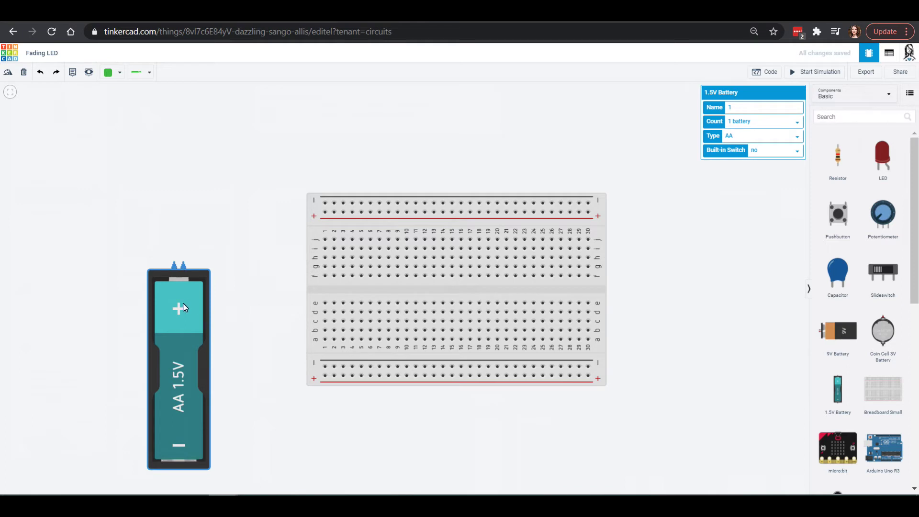
Set the battery pack to AA type with a count of 2 batteries.
click(779, 137)
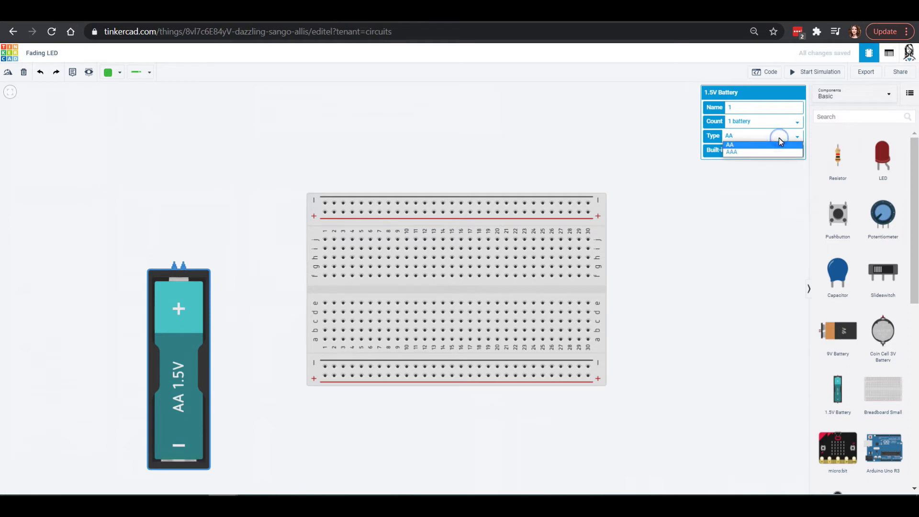
click(779, 138)
click(764, 123)
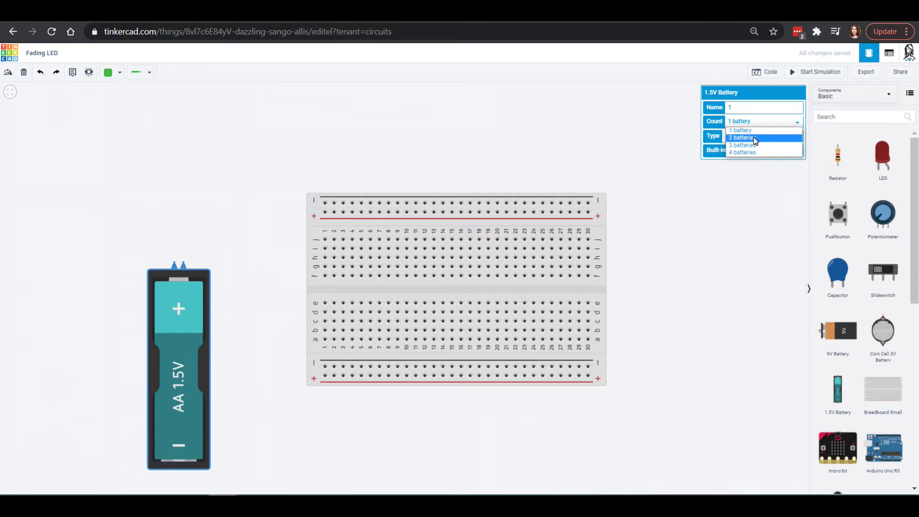
click(753, 137)
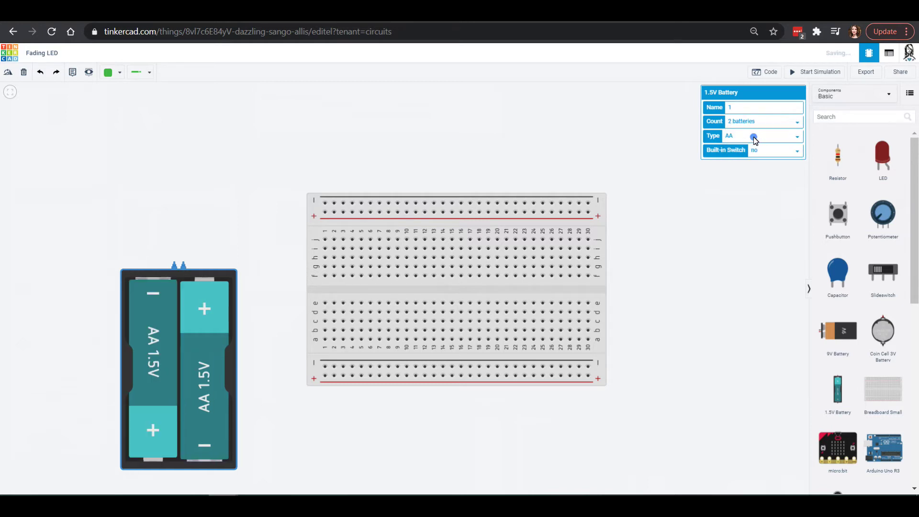
click(331, 223)
click(171, 272)
click(766, 124)
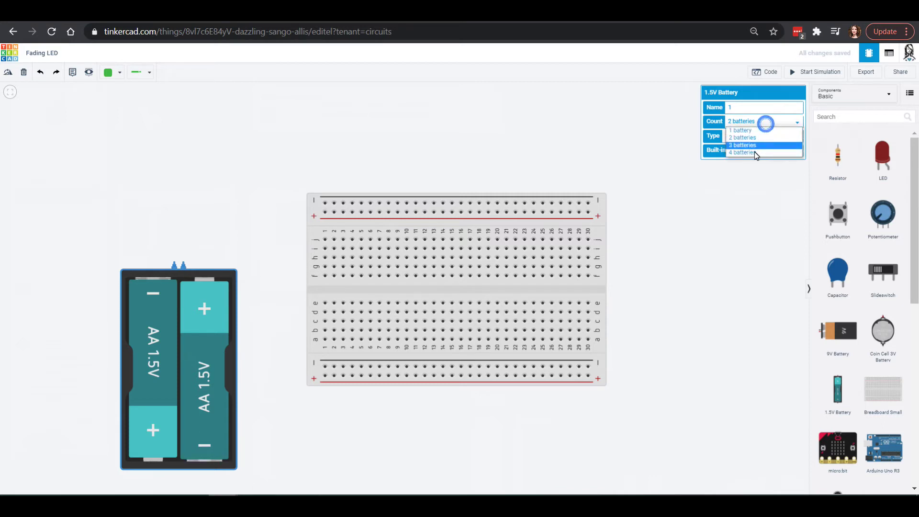
click(755, 138)
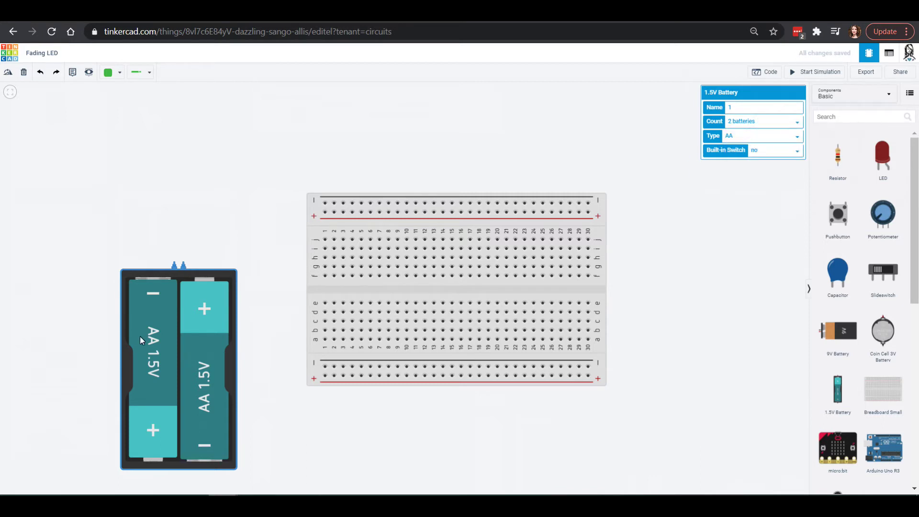
Draw wires from the battery's positive terminal to the + rail and negative to the − rail.
click(215, 243)
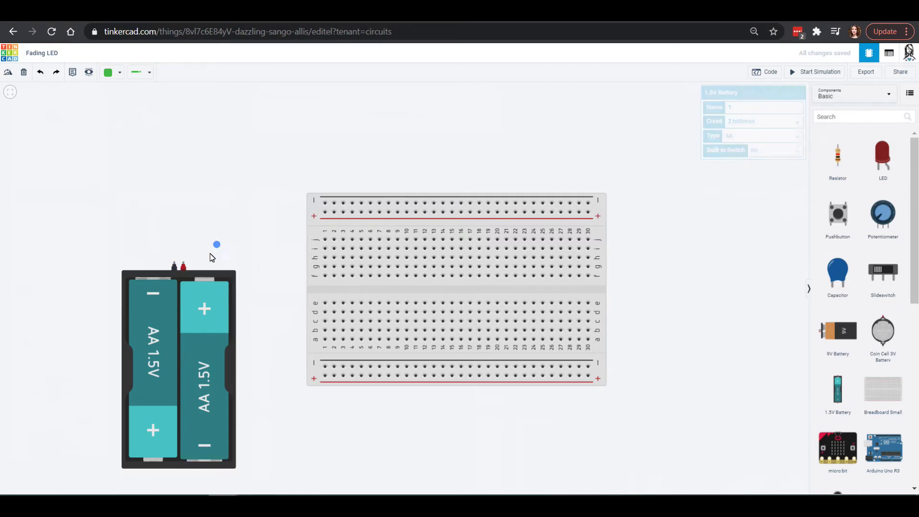
click(183, 264)
click(184, 225)
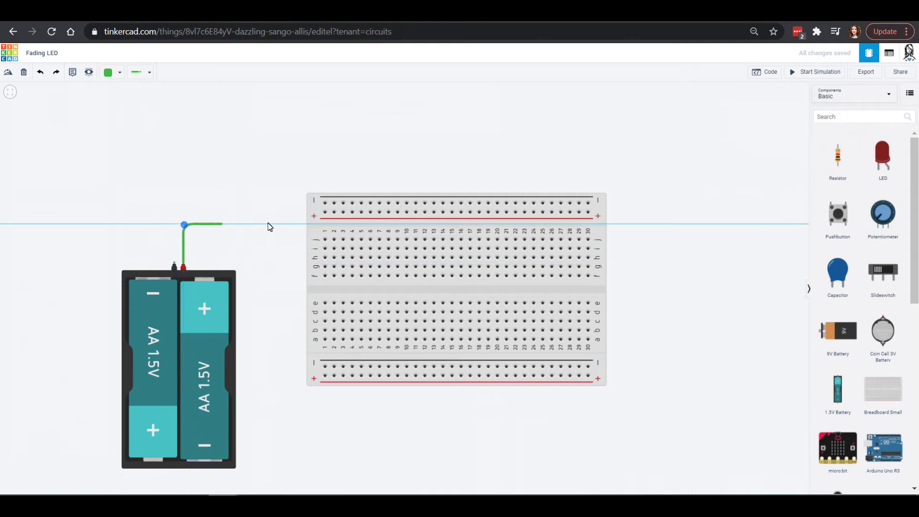
click(324, 212)
click(325, 212)
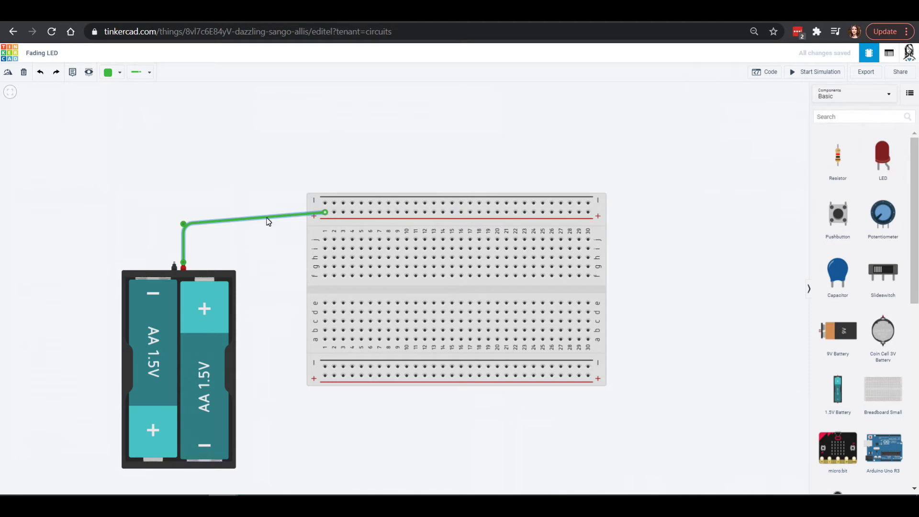
click(174, 265)
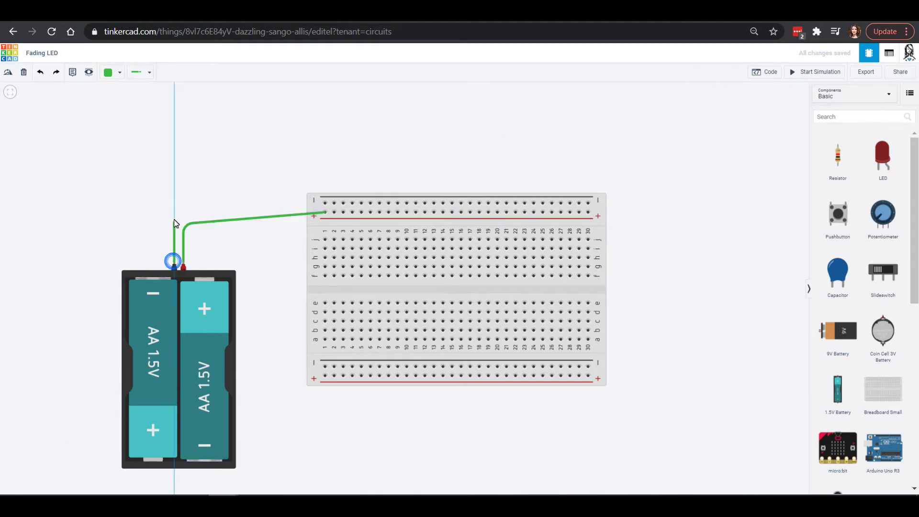
click(176, 201)
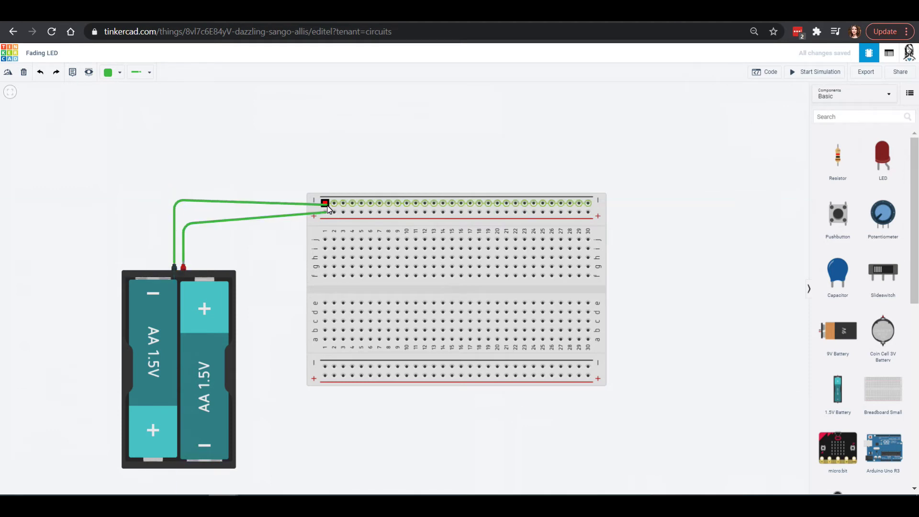
click(325, 202)
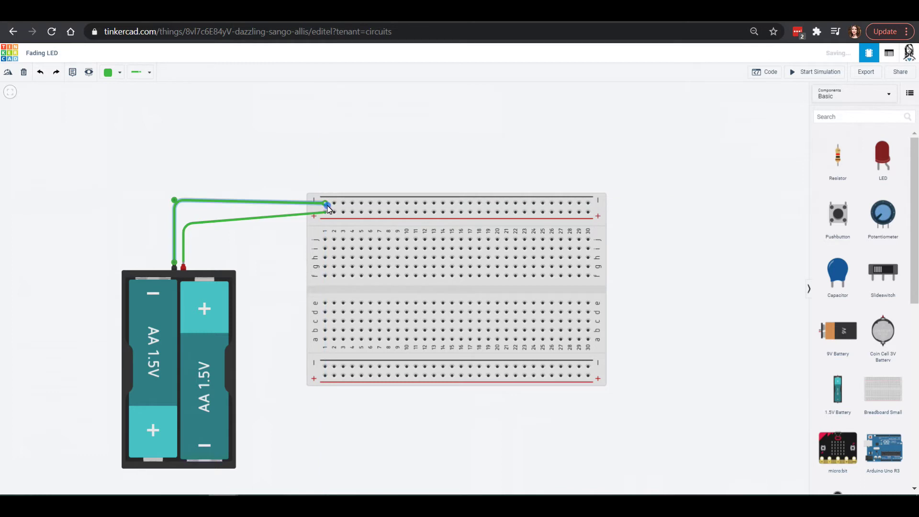
Tidy the wire bends and colour the positive wire Red and the negative wire Black.
click(190, 225)
drag(188, 223, 183, 219)
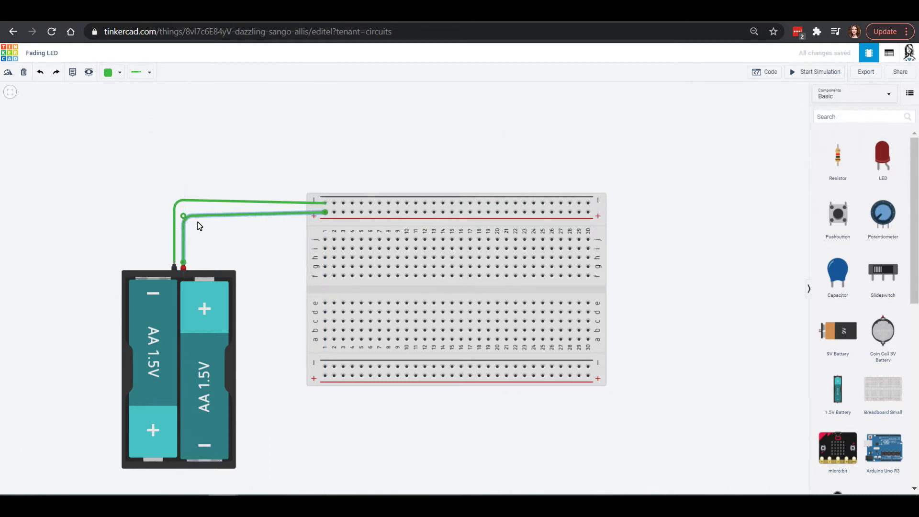
click(112, 76)
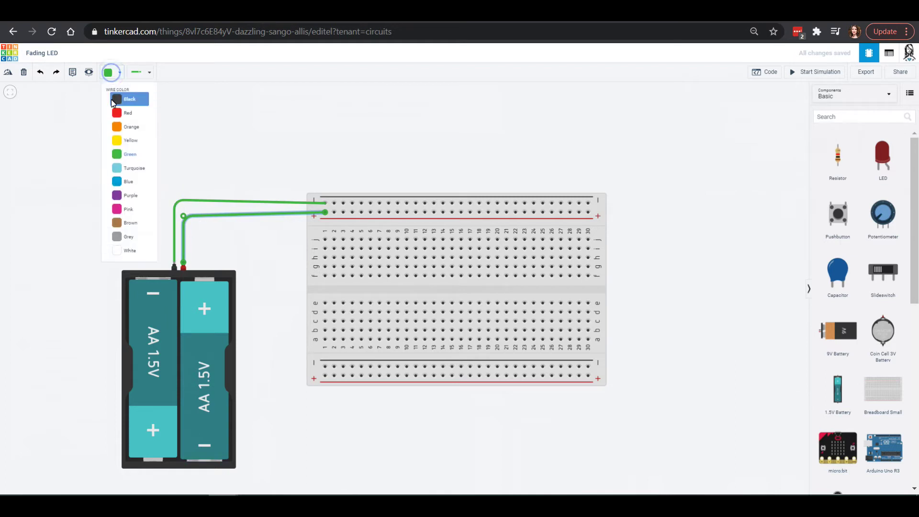
click(115, 111)
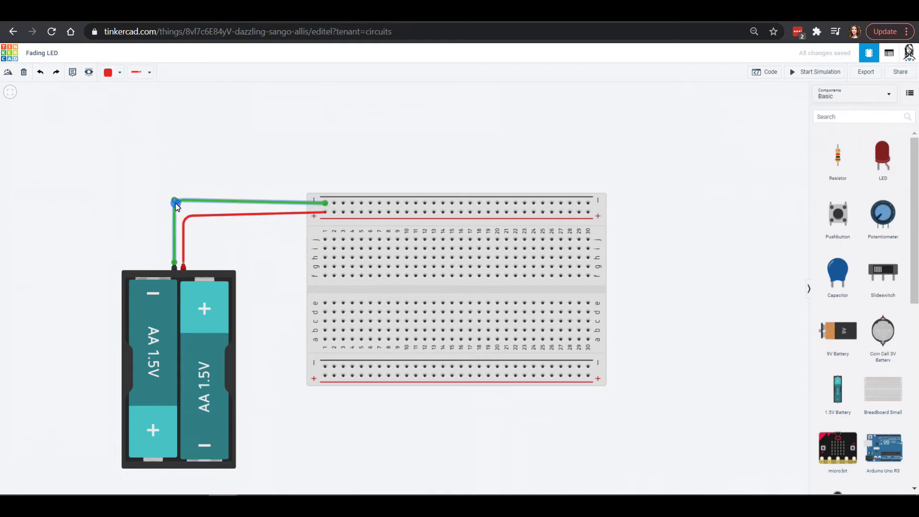
drag(175, 204, 175, 209)
click(109, 72)
click(128, 97)
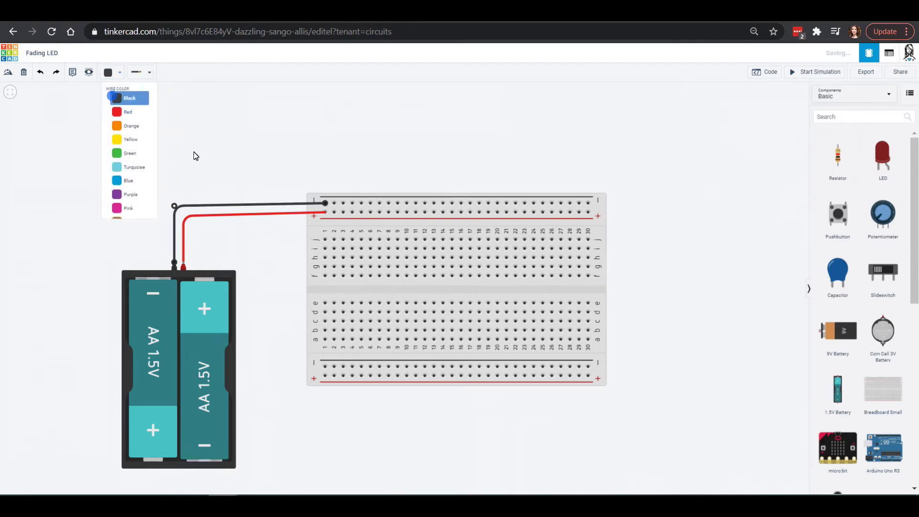
click(159, 196)
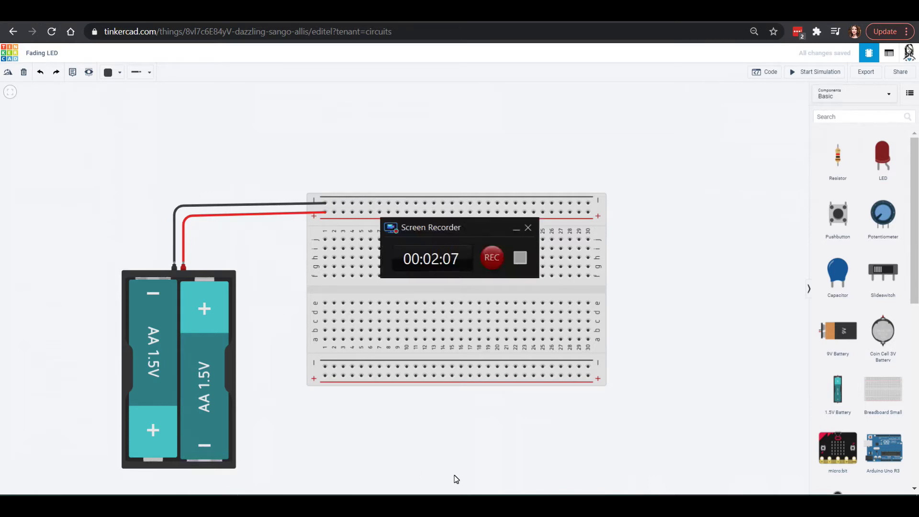
Seat a pushbutton across the centre gap, jumper it red from the + rail, and drop a capacitor near column 8.
drag(833, 218, 344, 294)
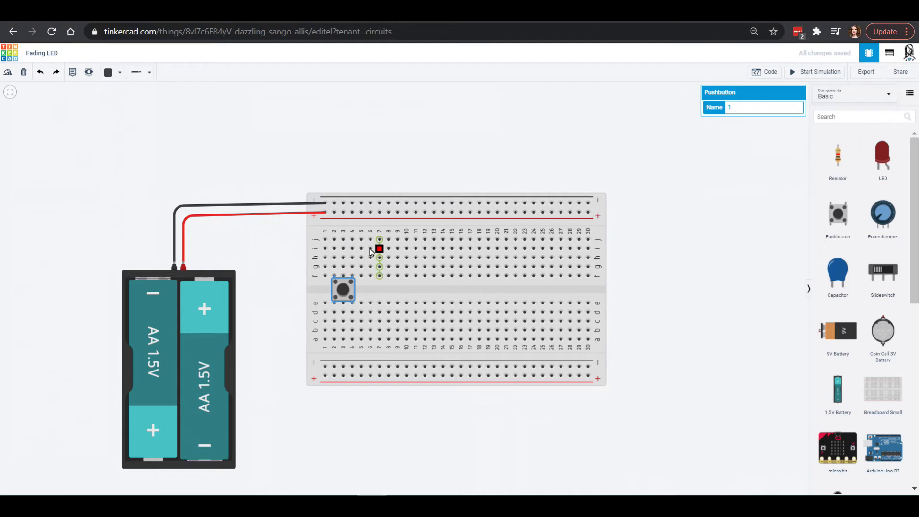
click(334, 213)
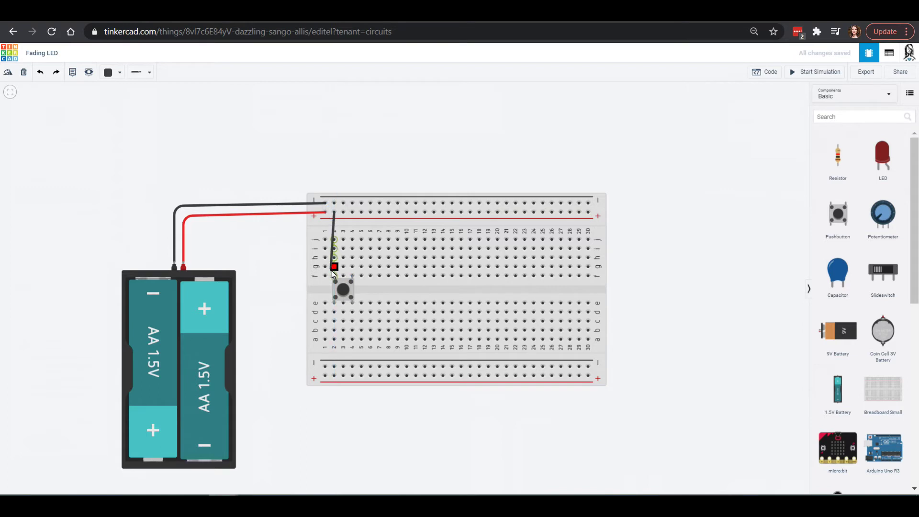
click(334, 267)
click(120, 73)
click(122, 108)
drag(846, 276, 390, 273)
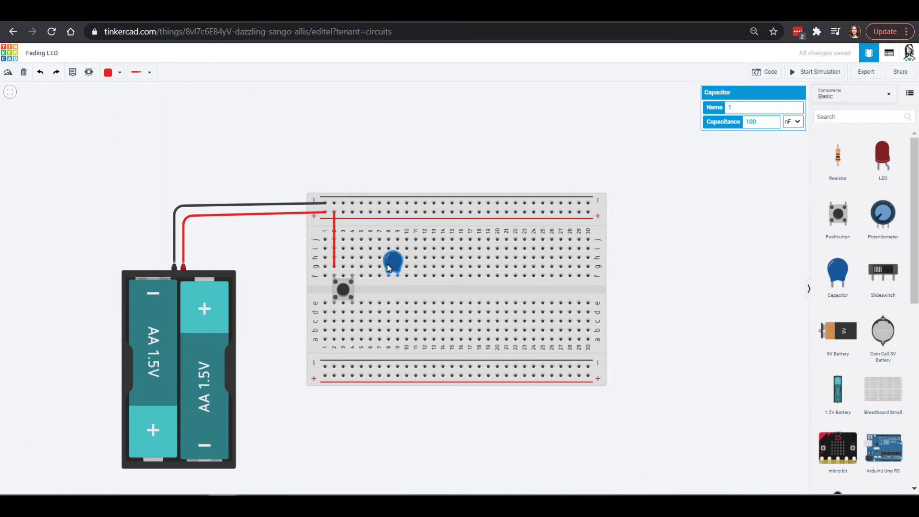
Rotate the 100 nF capacitor four steps so it sits across the centre gap near column 8.
click(8, 75)
click(7, 76)
click(7, 76)
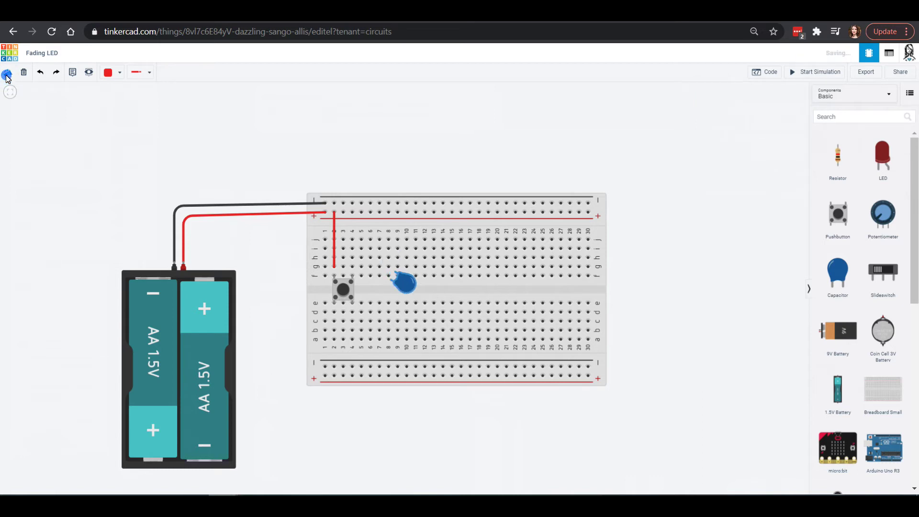
click(7, 75)
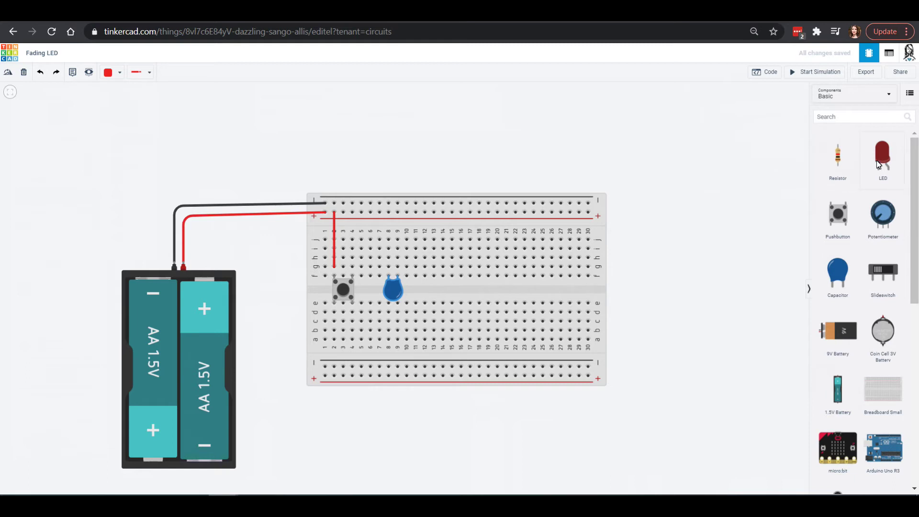
Place a red LED right of the capacitor and rotate it five times to stand upright near column 13.
drag(884, 165, 442, 279)
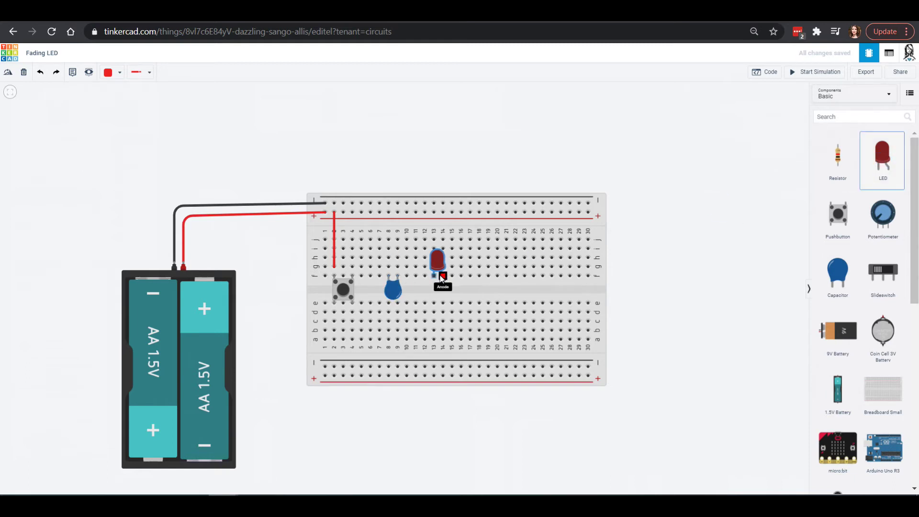
click(7, 73)
click(6, 73)
click(7, 73)
click(6, 73)
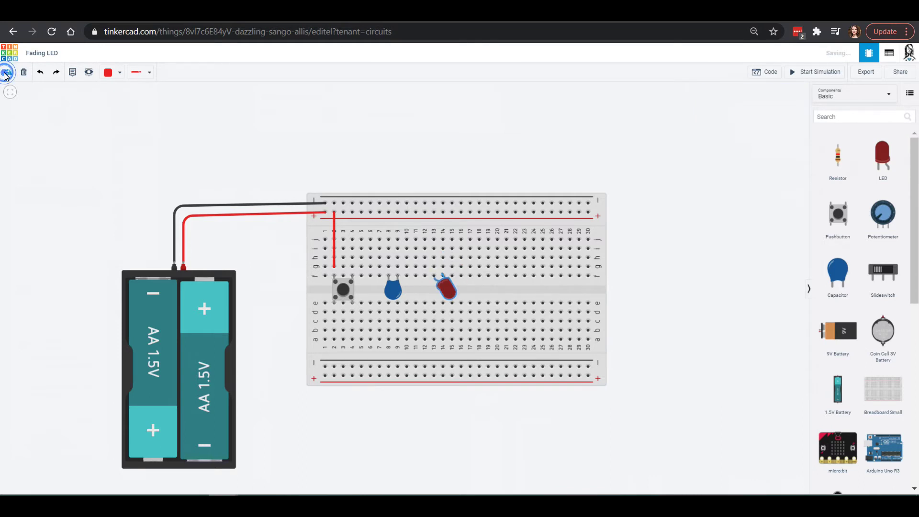
click(7, 72)
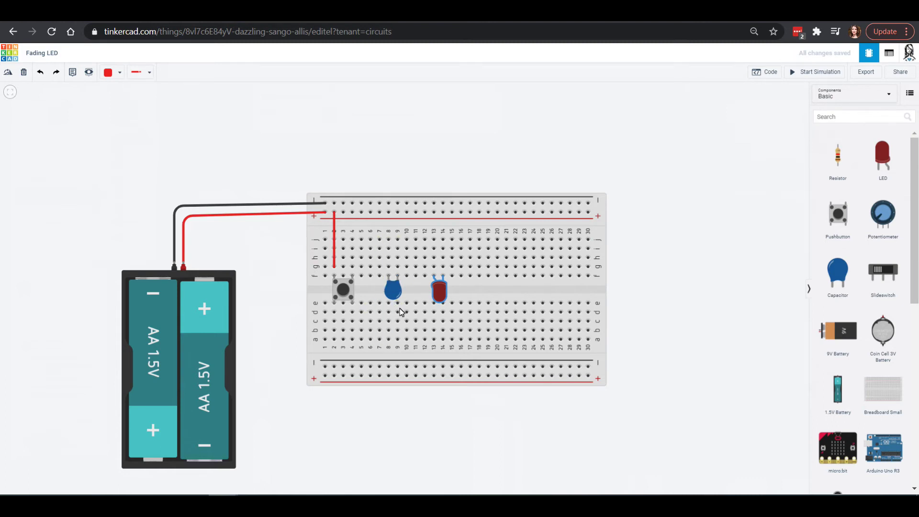
Jumper the pushbutton row to column 8, add a black wire from column 9 to the top rail, and bring in a resistor.
click(352, 266)
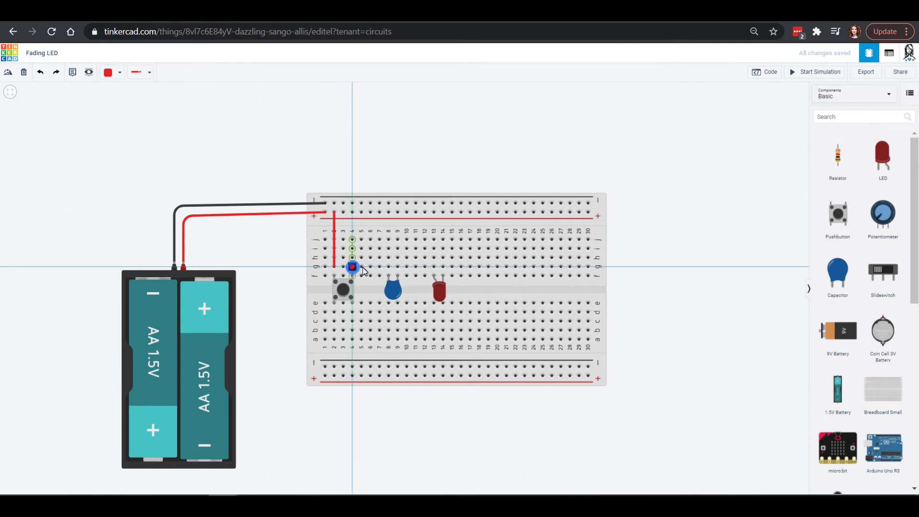
click(388, 267)
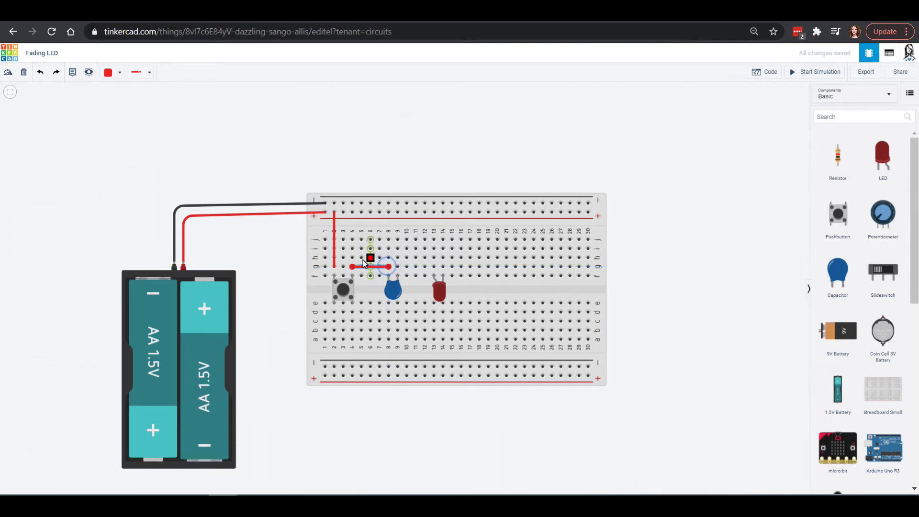
click(398, 239)
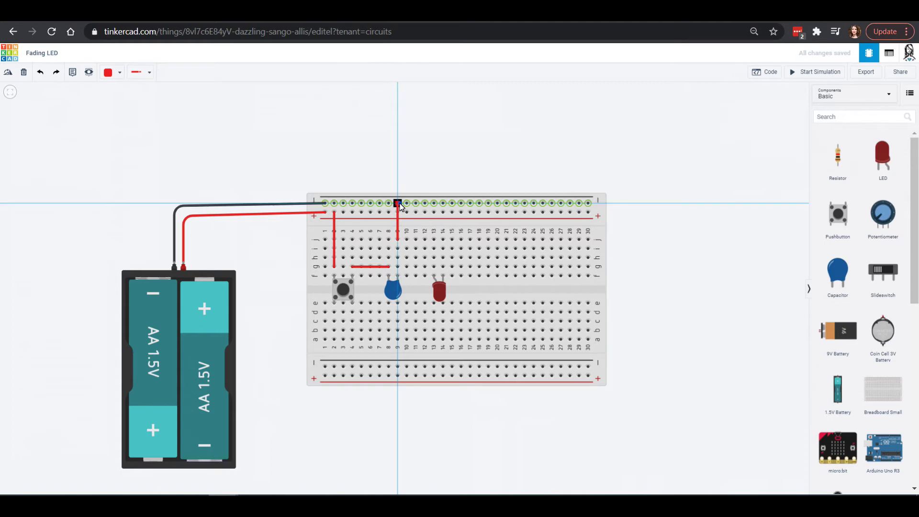
click(397, 204)
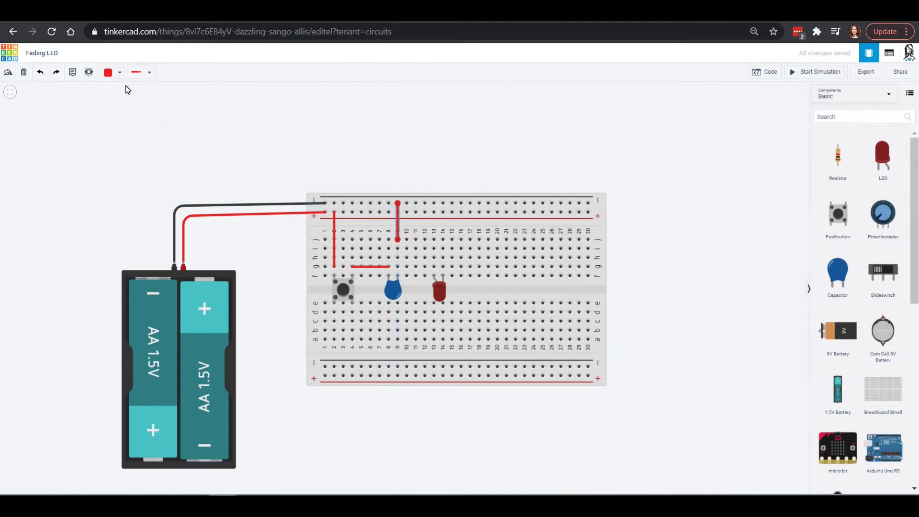
click(115, 77)
click(117, 97)
drag(837, 159, 478, 160)
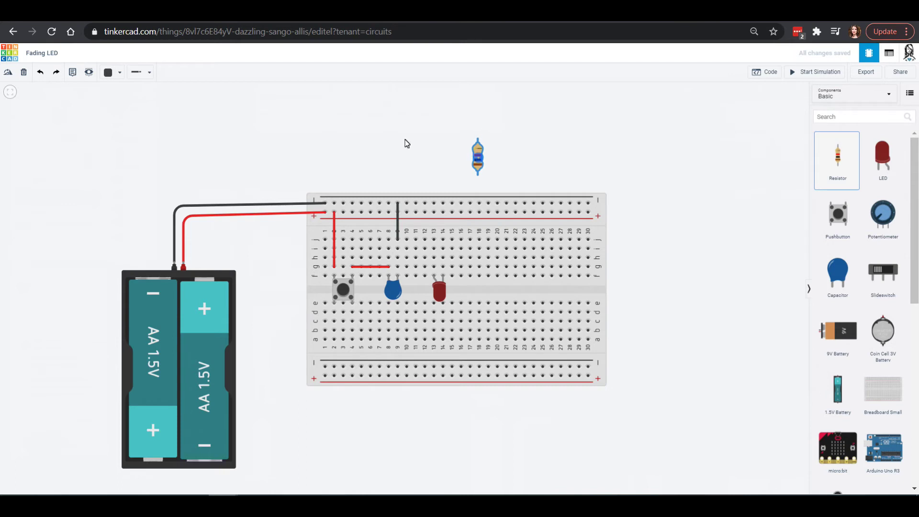
Place the resistor horizontally at column 9, move the LED one hole left, and jumper column 13 to the top rail.
click(9, 74)
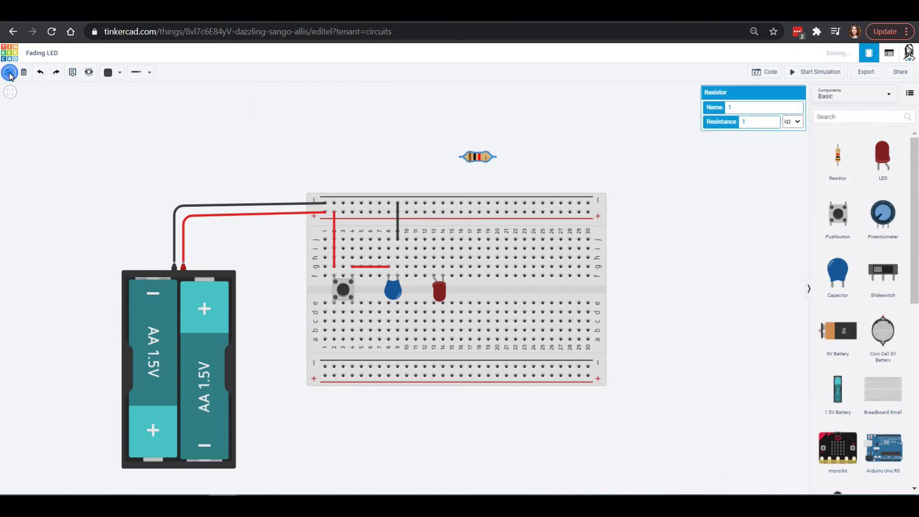
drag(477, 160, 396, 266)
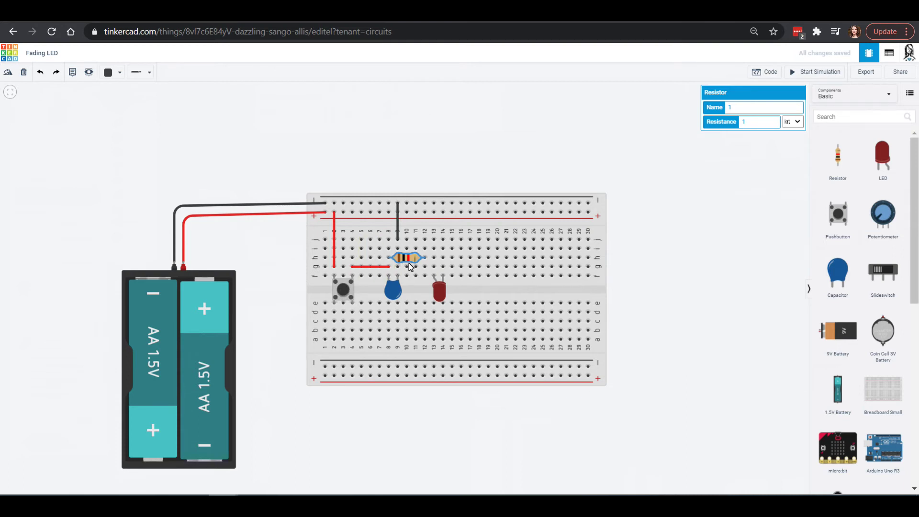
drag(436, 287, 427, 292)
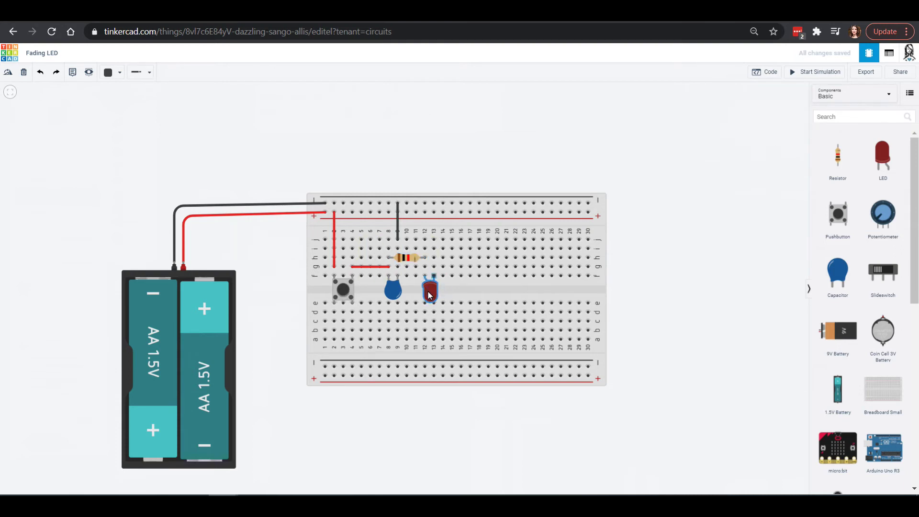
click(433, 259)
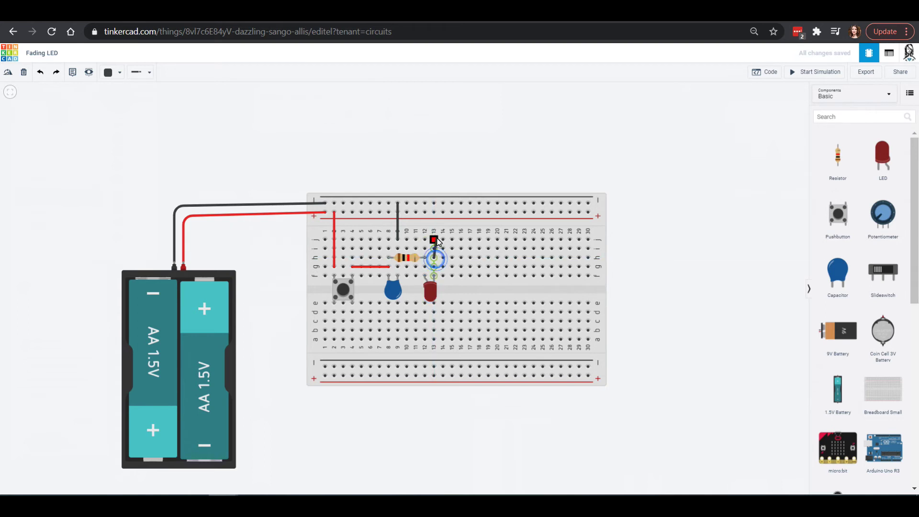
click(434, 203)
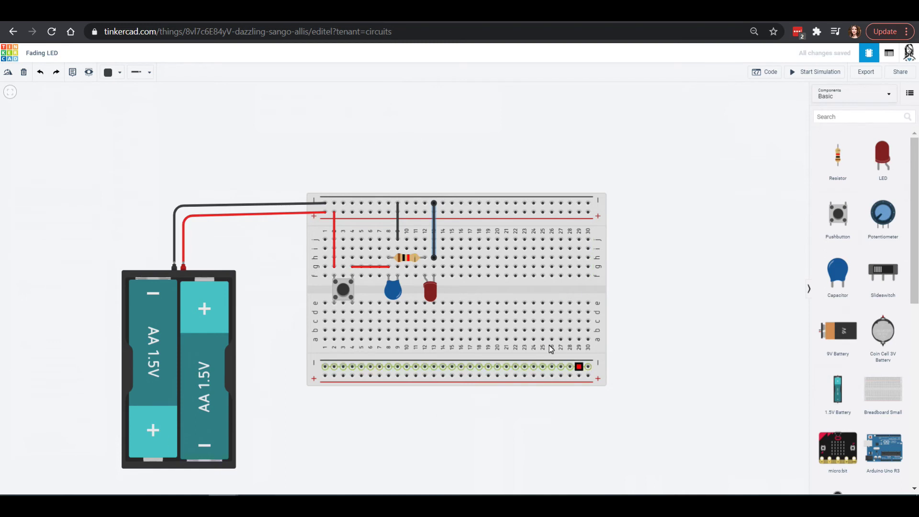
Check the capacitor and LED properties, then change the resistor's unit from kΩ to Ω.
click(393, 290)
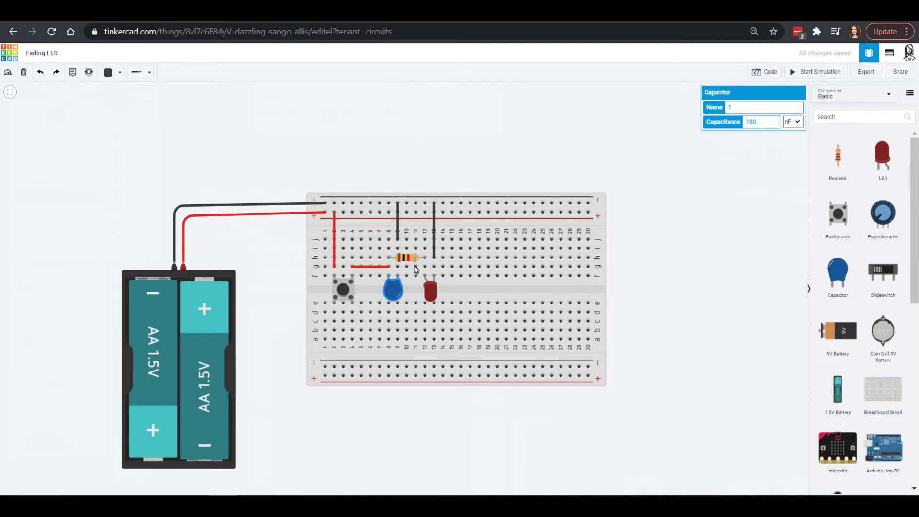
click(433, 293)
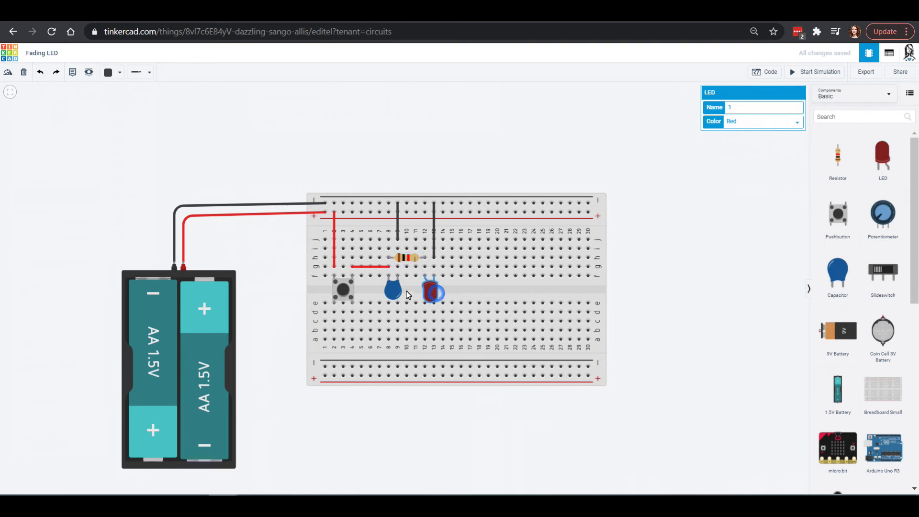
click(393, 287)
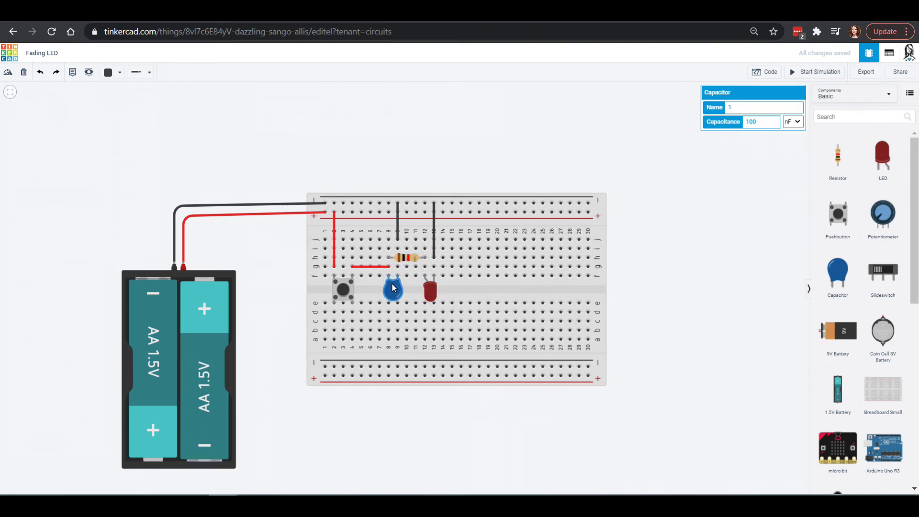
click(417, 260)
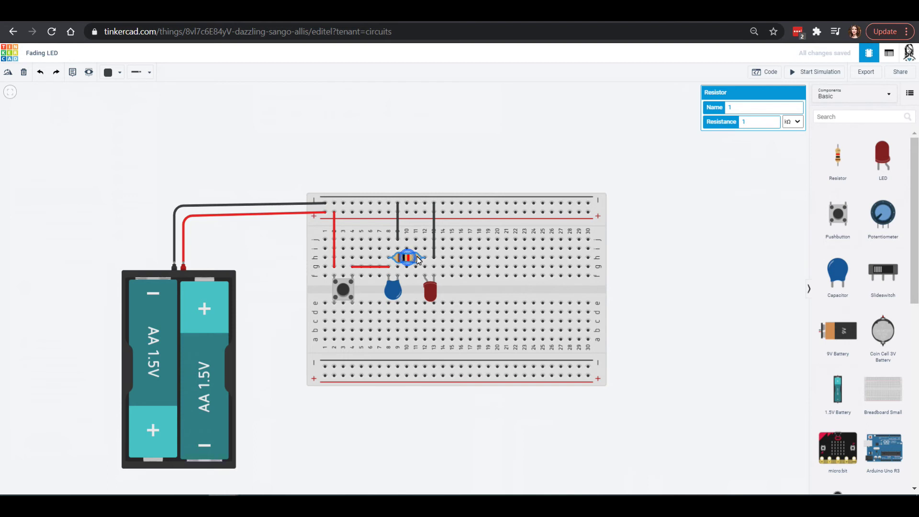
click(790, 123)
click(790, 160)
Edit the resistance value, confirm the capacitor is 100 nF, and start the simulation.
click(766, 124)
click(393, 291)
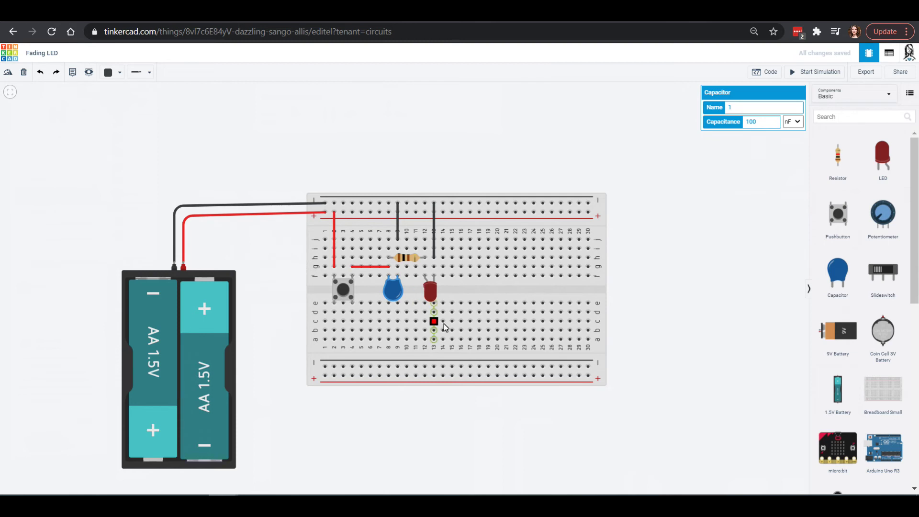
click(788, 75)
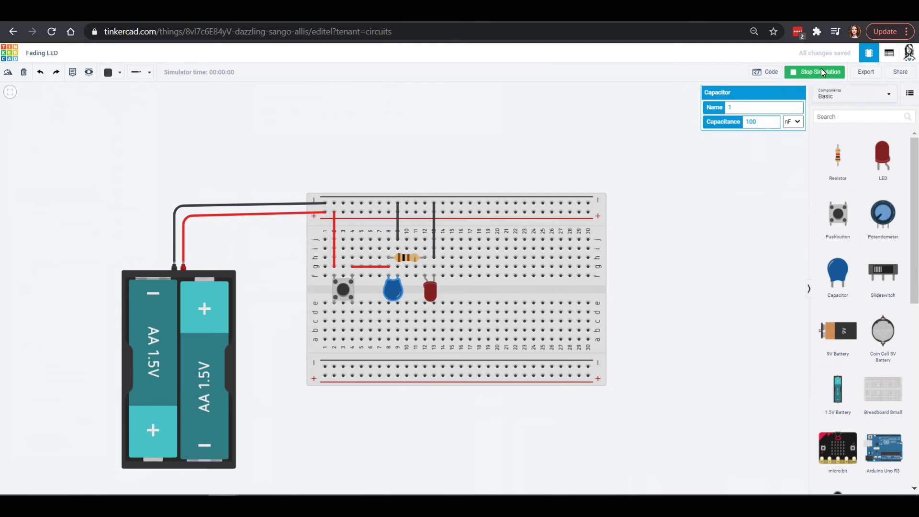
Press the pushbutton four times in the simulation to watch the LED light and fade with 100 nF.
click(344, 290)
click(343, 290)
click(344, 290)
click(343, 290)
click(798, 121)
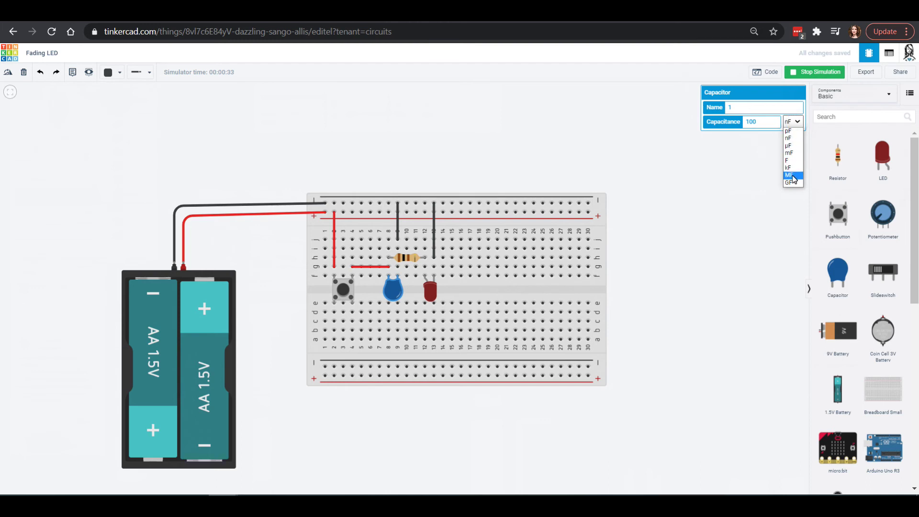
Switch the capacitor's unit to µF, making it 100 µF, and restart the simulation.
click(789, 147)
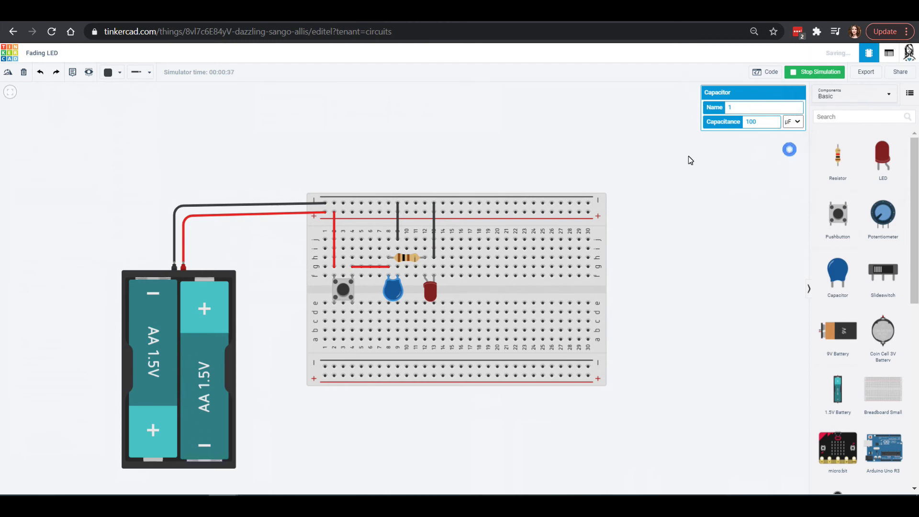
click(813, 70)
click(812, 71)
Press the pushbutton twice to light the red LED and watch it go dark.
click(344, 290)
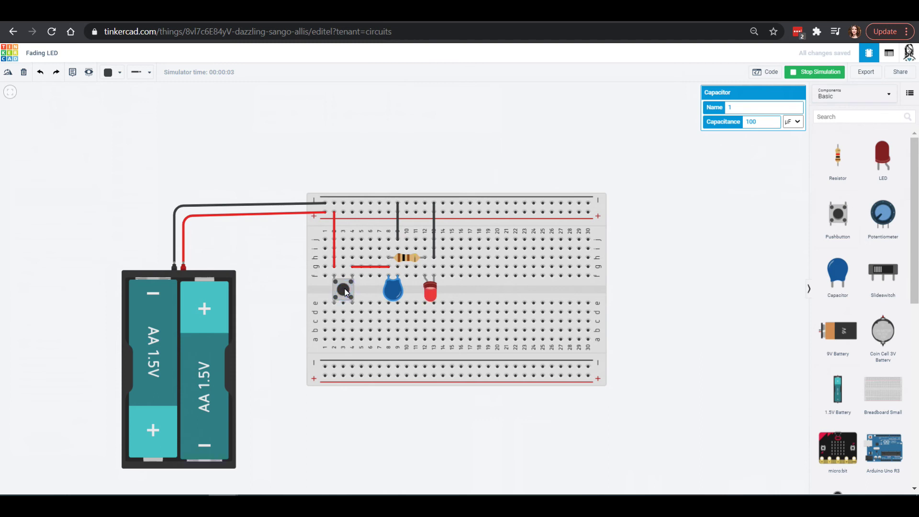
click(346, 291)
click(791, 122)
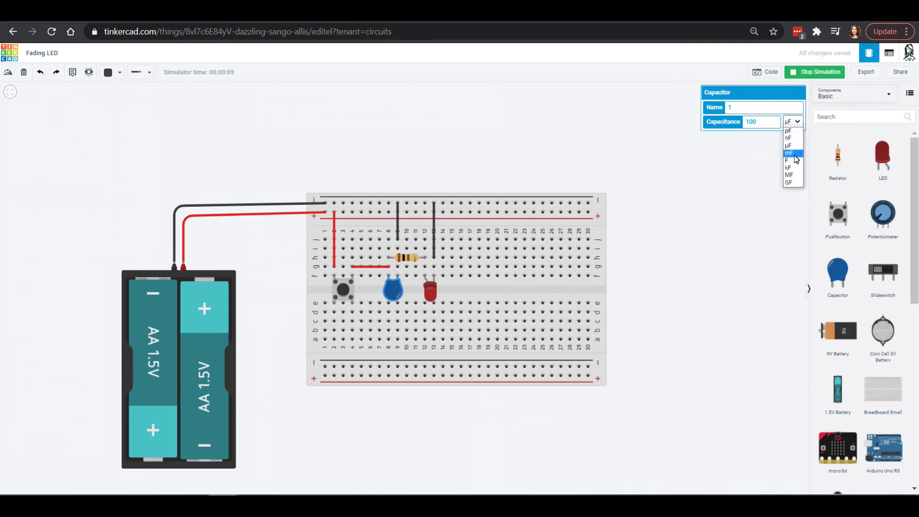
With the capacitor at 100 mF and the simulation restarted, press and release the pushbutton to watch the LED fade.
click(796, 159)
click(799, 71)
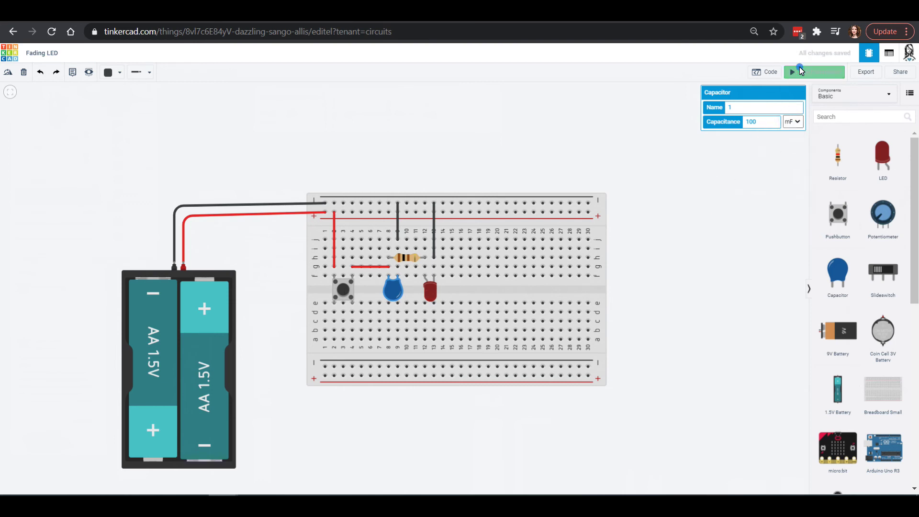
click(799, 71)
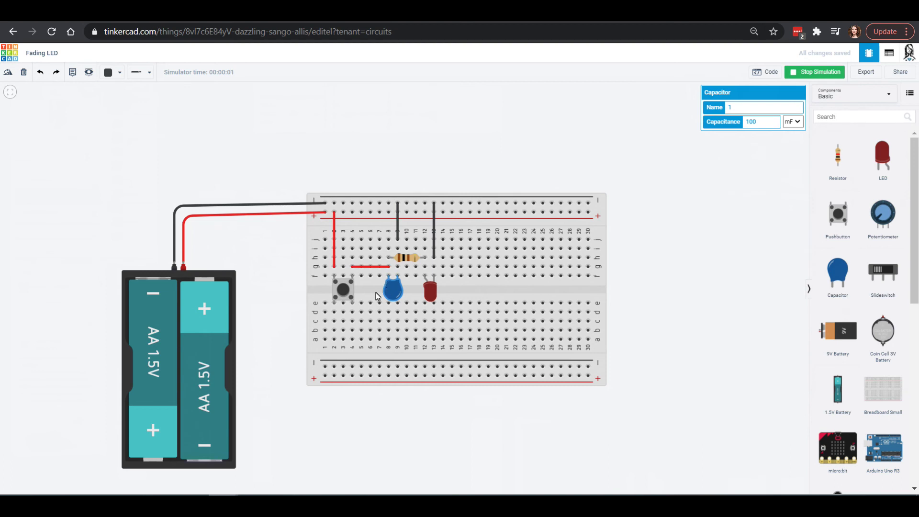
click(339, 293)
click(343, 290)
Set the capacitance to 10 mF, restart the simulation, and press the pushbutton for a brief LED glow.
click(771, 123)
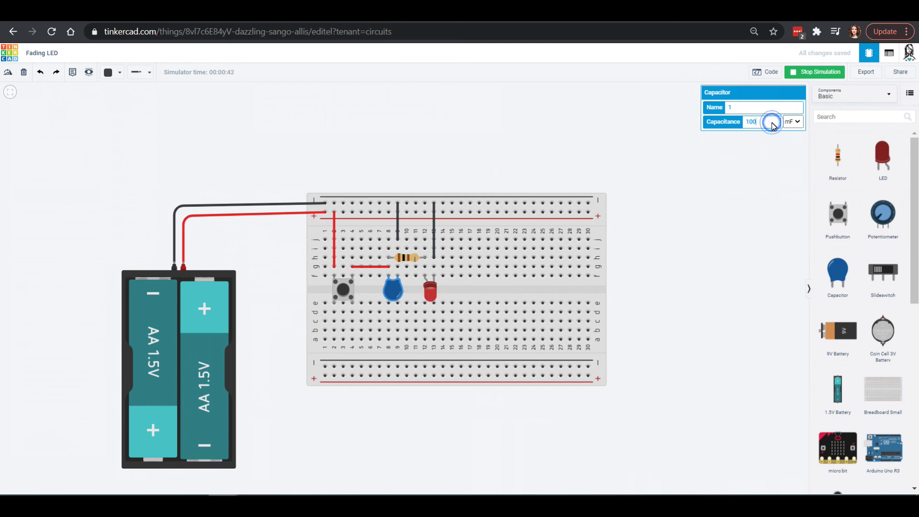
click(800, 75)
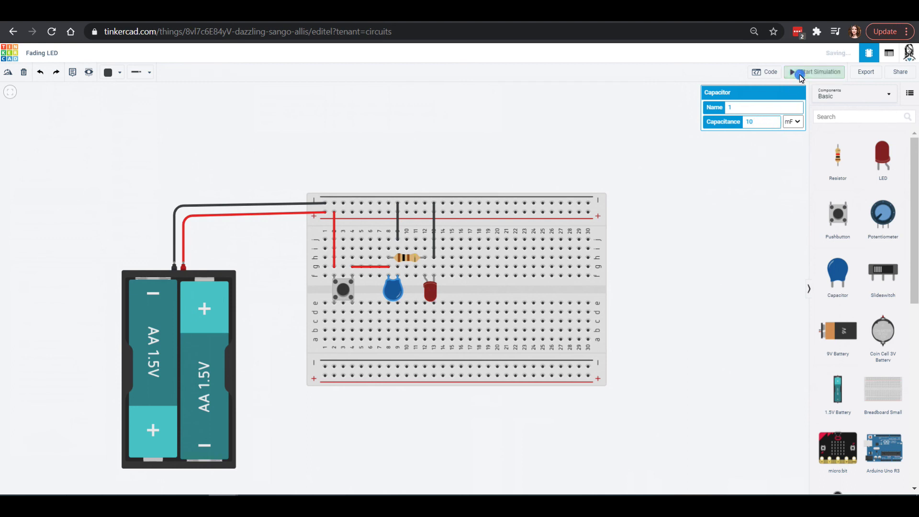
click(799, 76)
click(345, 291)
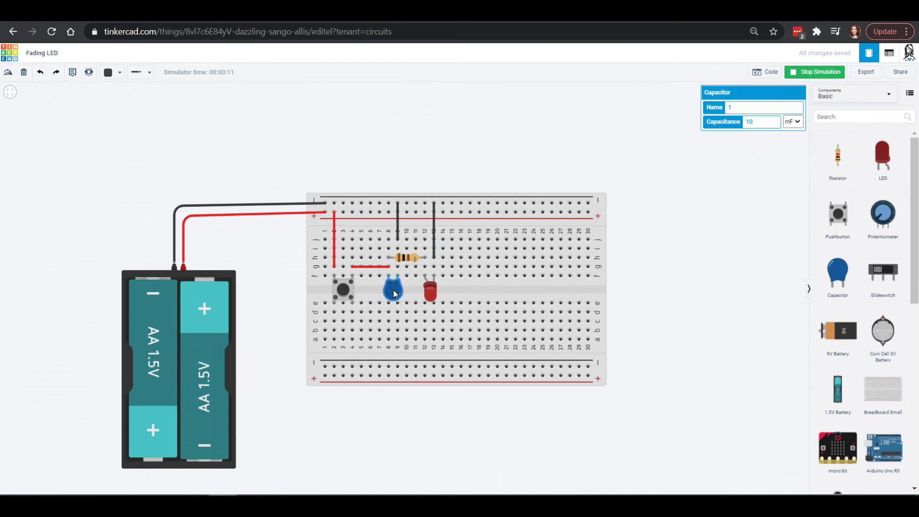
click(346, 291)
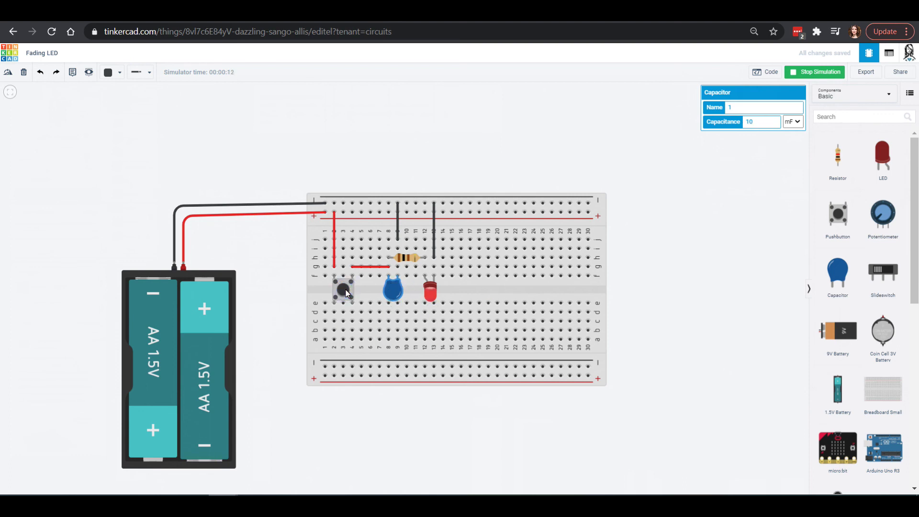